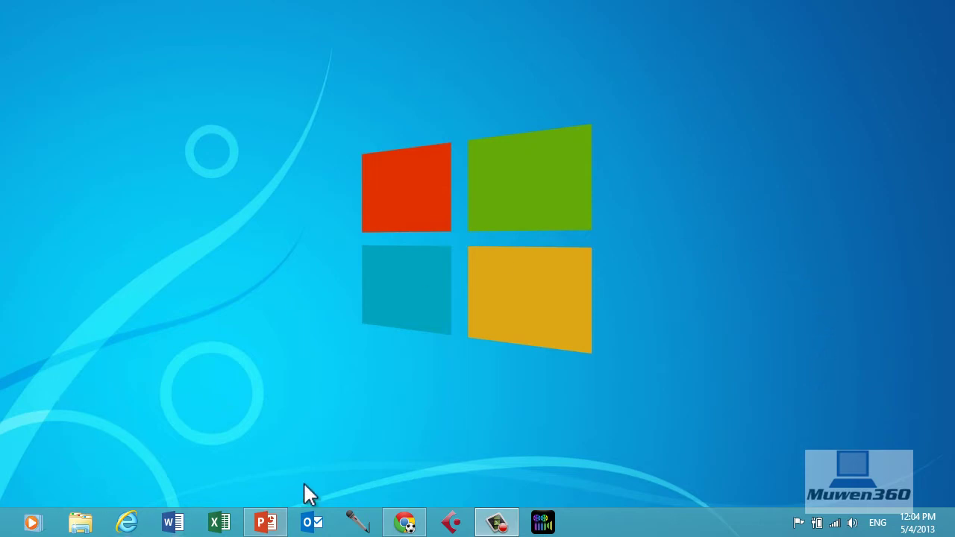
{"action": "left_click", "coordinate": [265, 522]}
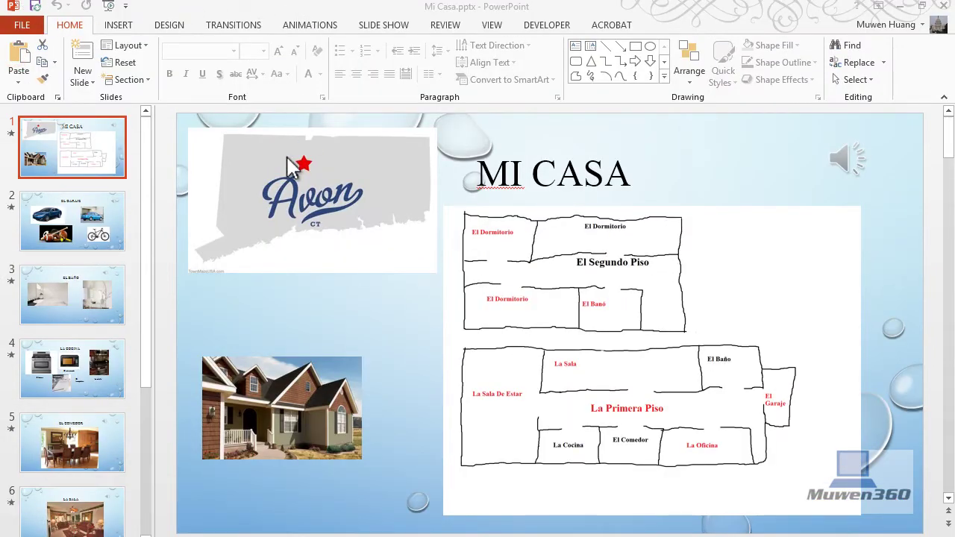
{"action": "left_click", "coordinate": [123, 186]}
{"action": "left_click_drag", "start_coordinate": [119, 212], "coordinate": [97, 153]}
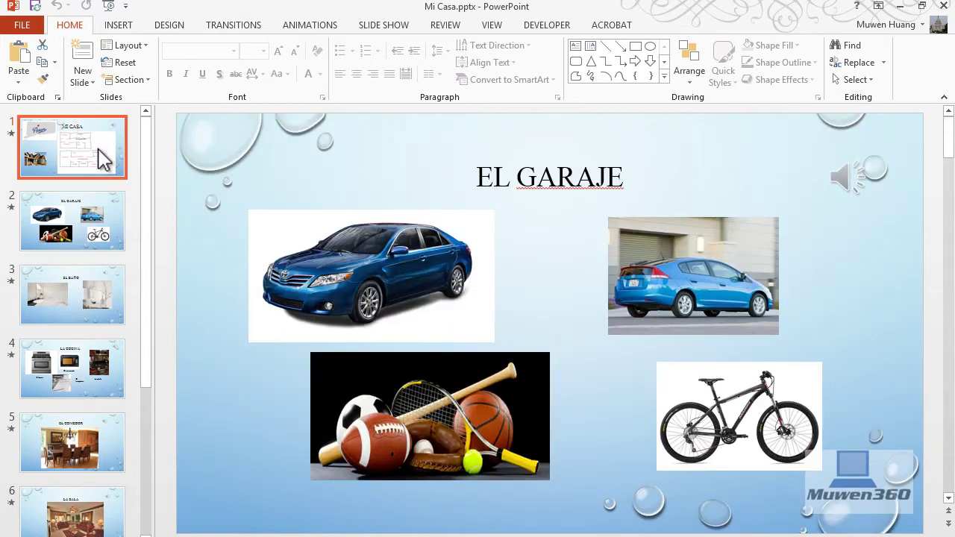
{"action": "key", "text": "ctrl+z"}
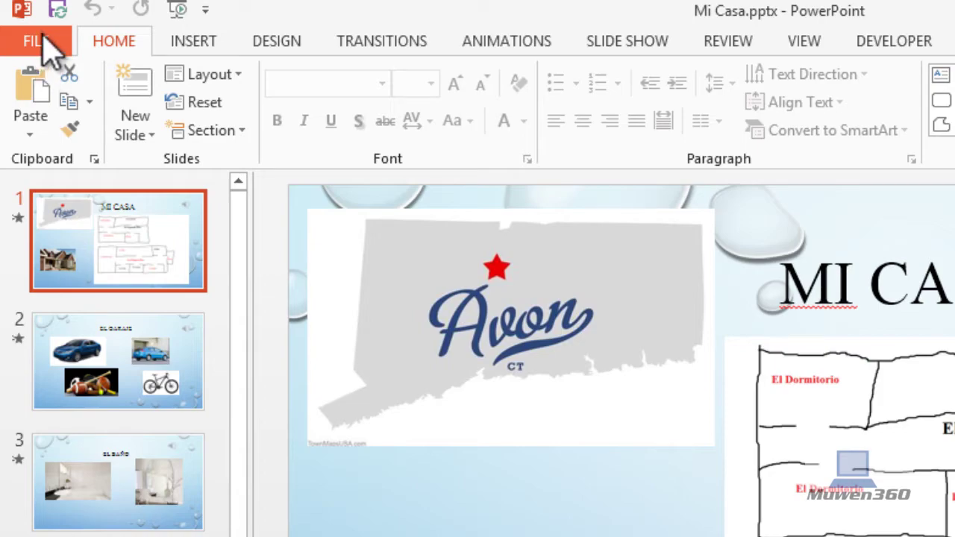
- Open FILE > Export and browse the PDF/XPS, video, CD package, handouts and file-type options
{"action": "left_click", "coordinate": [41, 38]}
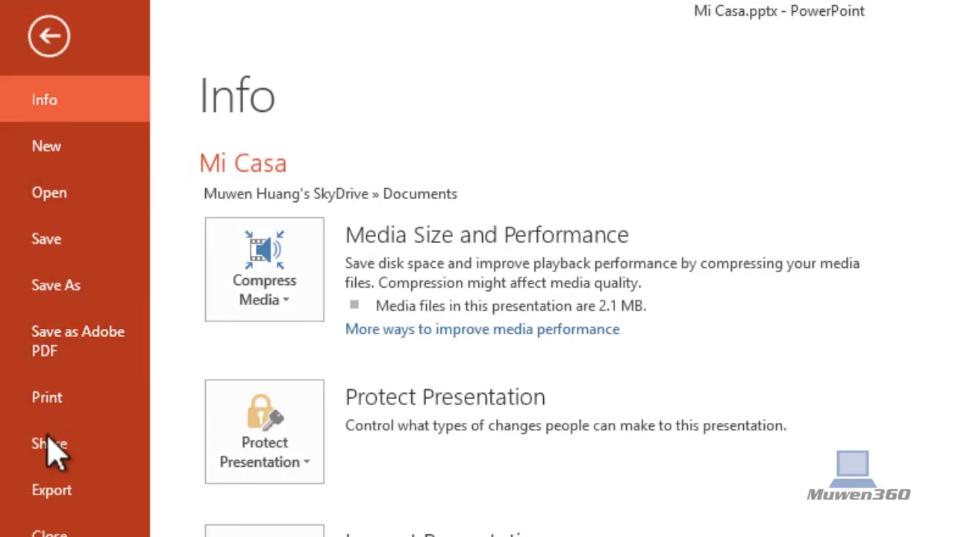
{"action": "left_click", "coordinate": [54, 497]}
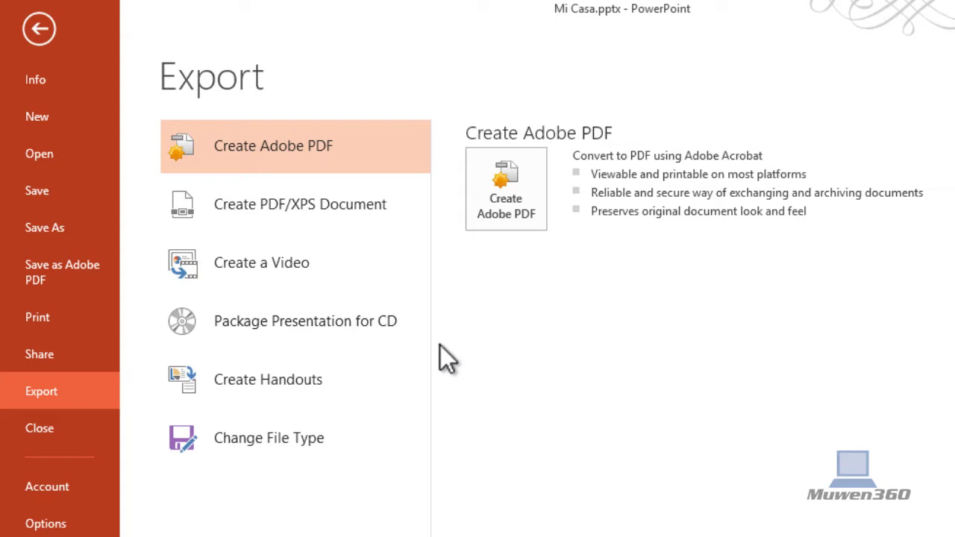
{"action": "left_click", "coordinate": [380, 223]}
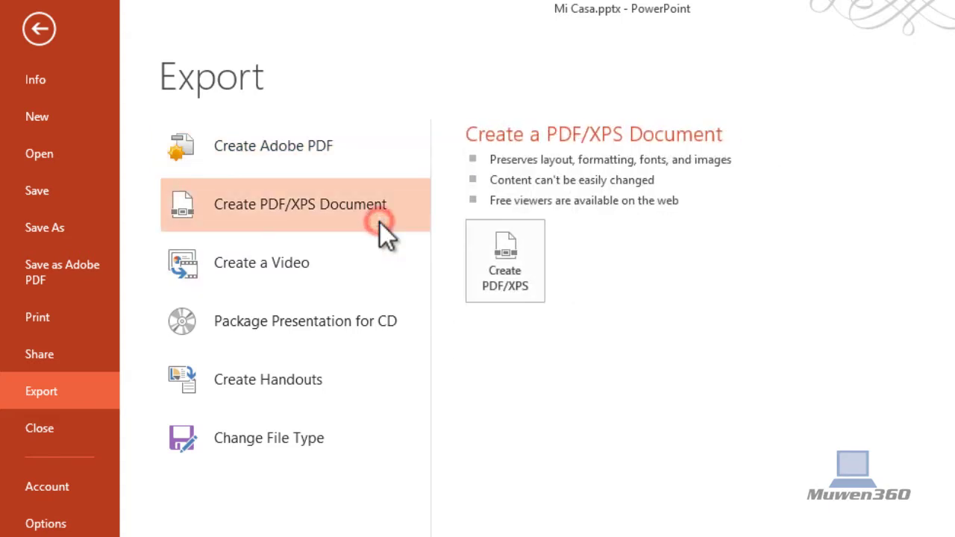
{"action": "left_click", "coordinate": [332, 273]}
{"action": "left_click", "coordinate": [308, 341]}
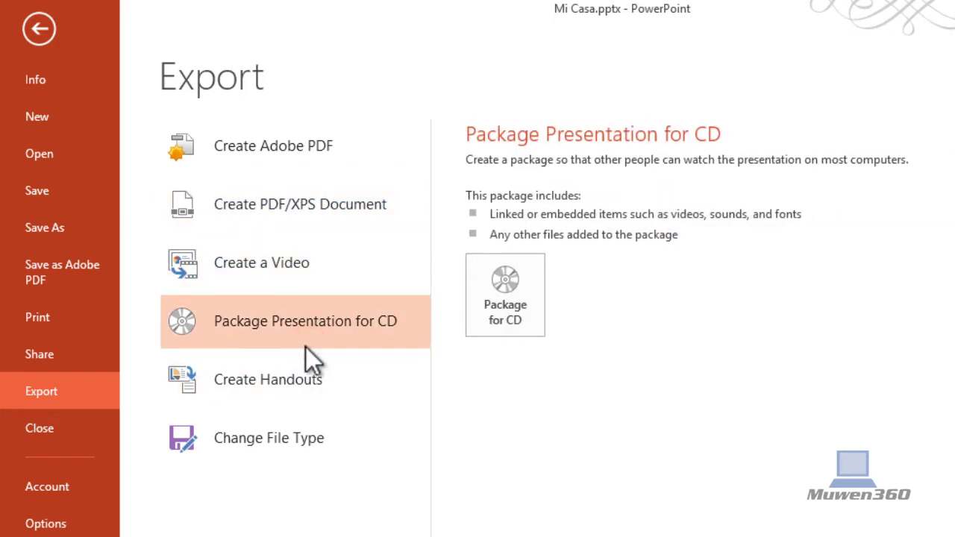
{"action": "left_click", "coordinate": [280, 372]}
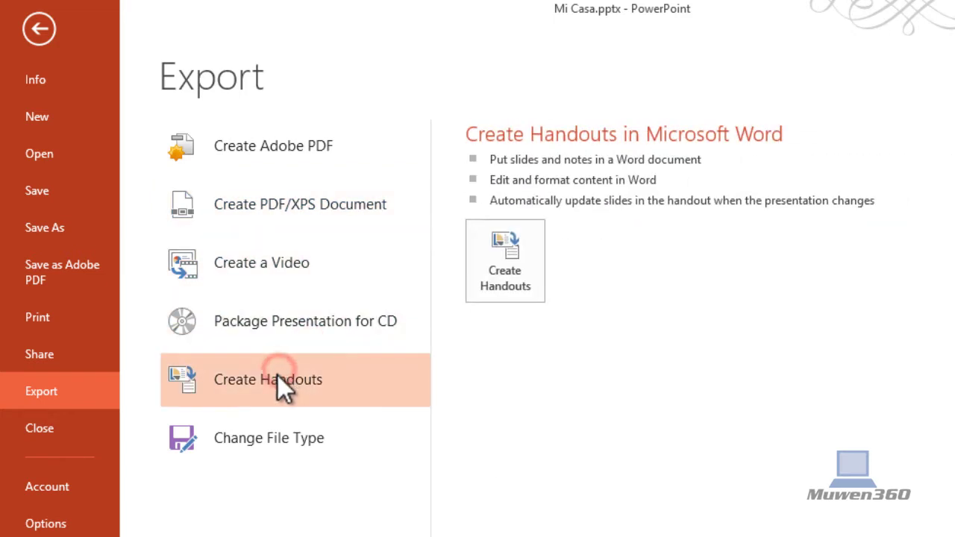
{"action": "left_click", "coordinate": [246, 430]}
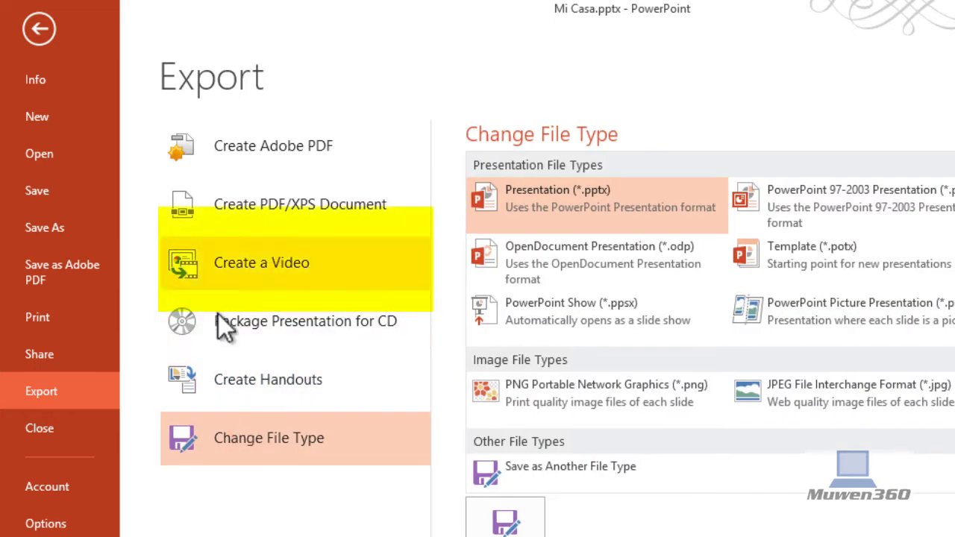
- Show the Create a Video settings and list the quality presets, keeping Internet & DVD
{"action": "left_click", "coordinate": [236, 260]}
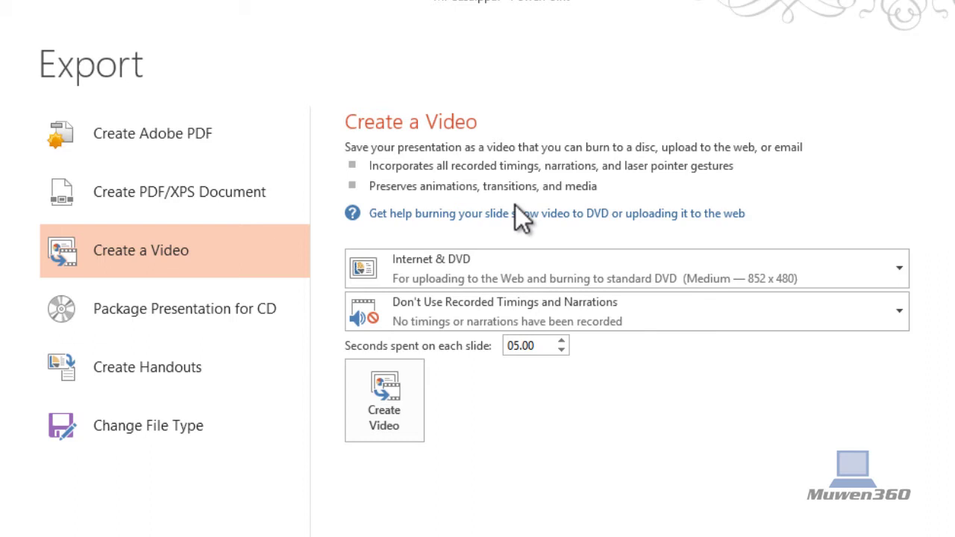
{"action": "left_click", "coordinate": [497, 271]}
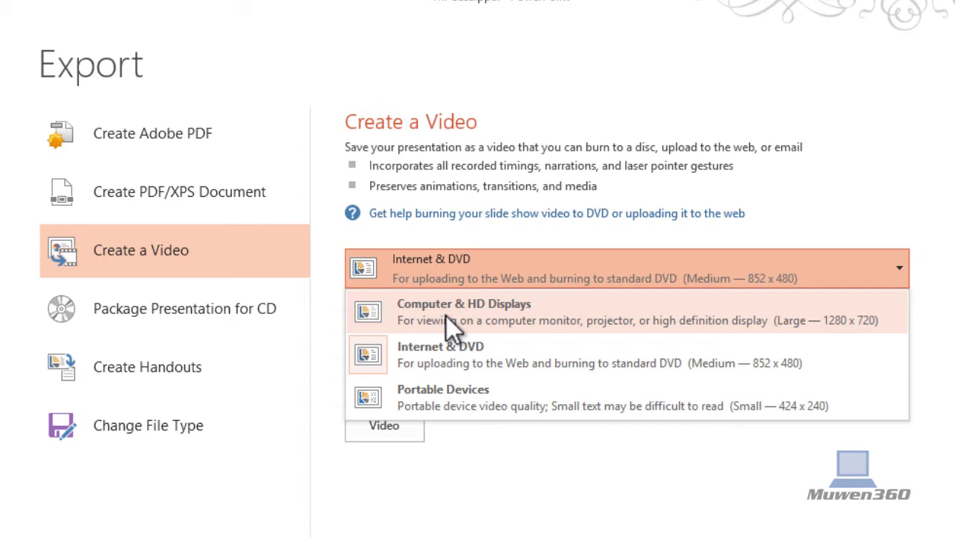
{"action": "left_click", "coordinate": [447, 316]}
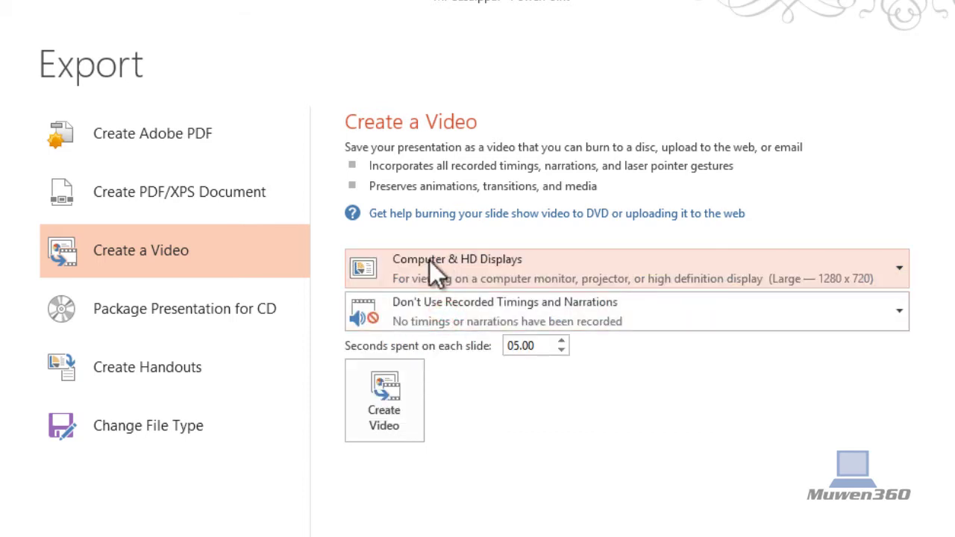
{"action": "left_click", "coordinate": [429, 261]}
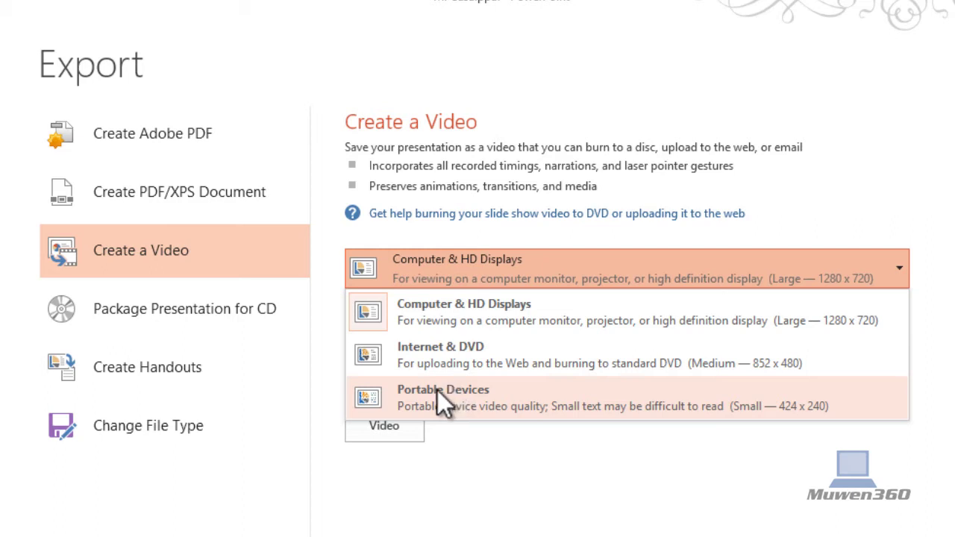
{"action": "left_click", "coordinate": [438, 390]}
{"action": "left_click", "coordinate": [444, 269]}
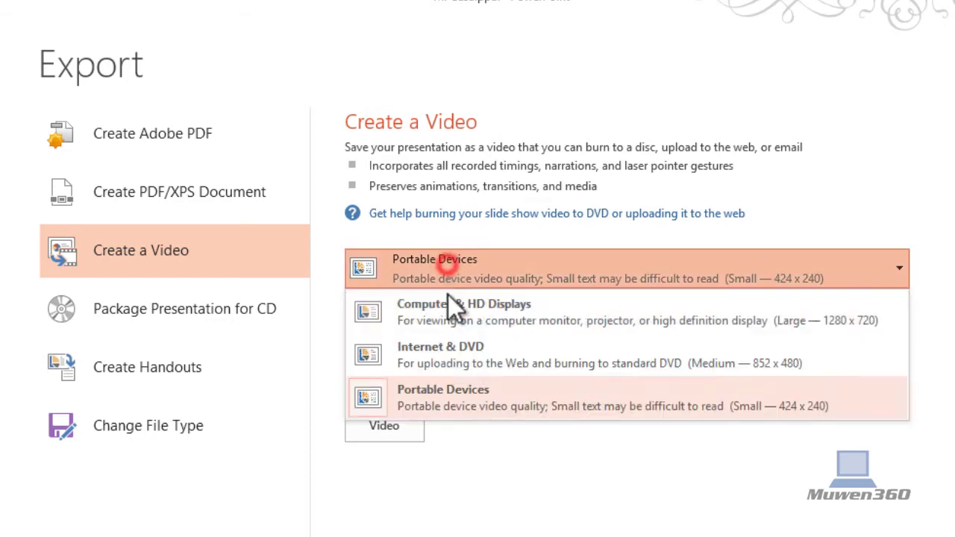
{"action": "left_click", "coordinate": [443, 324]}
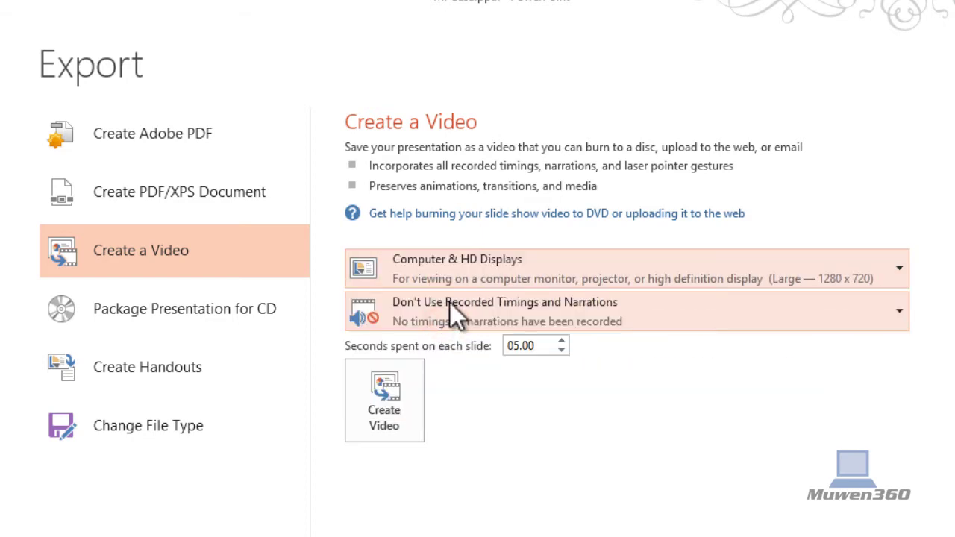
{"action": "left_click", "coordinate": [458, 273]}
{"action": "left_click", "coordinate": [473, 270]}
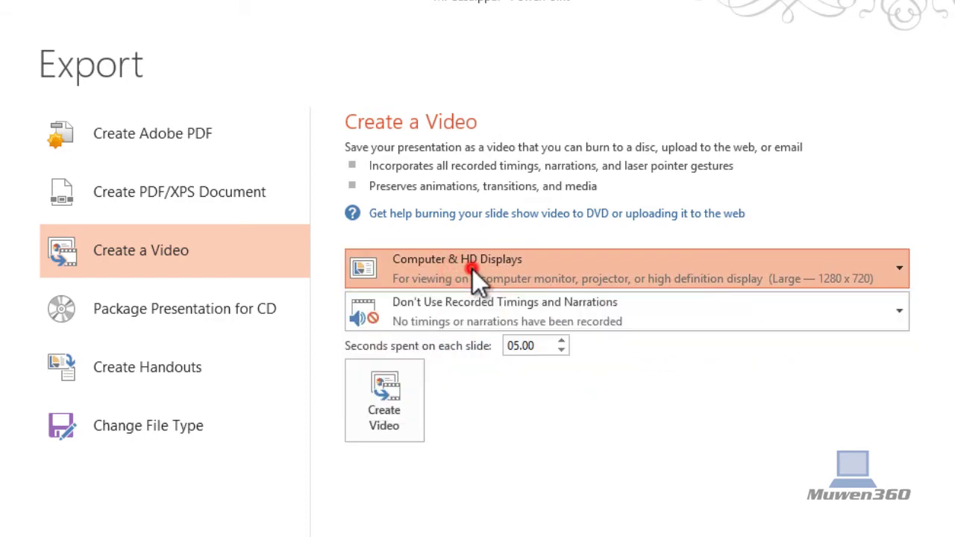
{"action": "left_click", "coordinate": [461, 324]}
{"action": "left_click", "coordinate": [481, 319]}
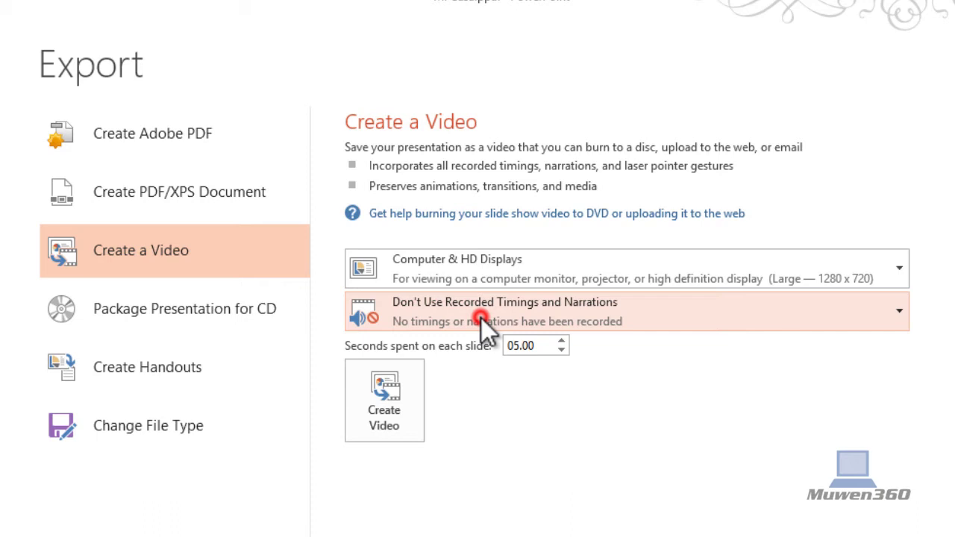
{"action": "left_click", "coordinate": [675, 304]}
- Recheck the timings and narration choice, leaving it unchanged
{"action": "left_click", "coordinate": [662, 307]}
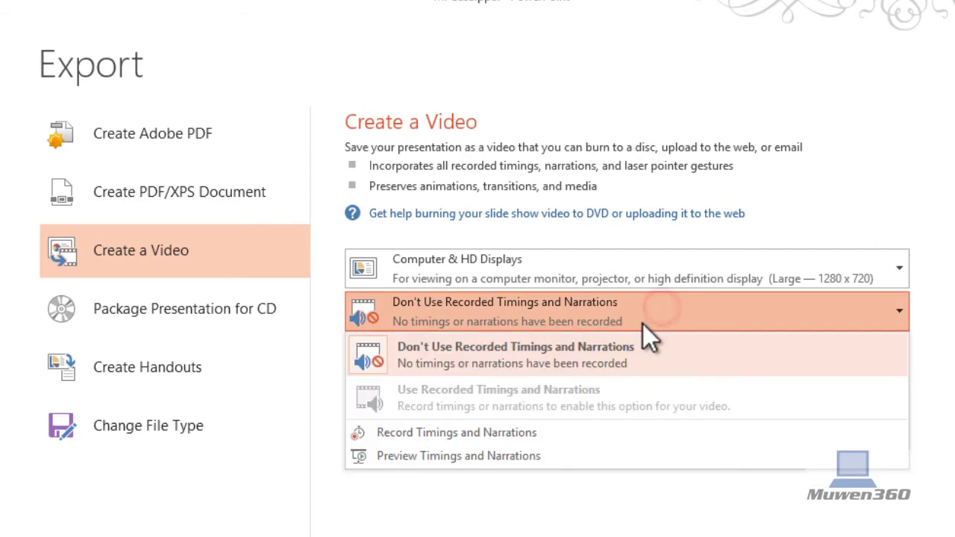
{"action": "left_click", "coordinate": [639, 312]}
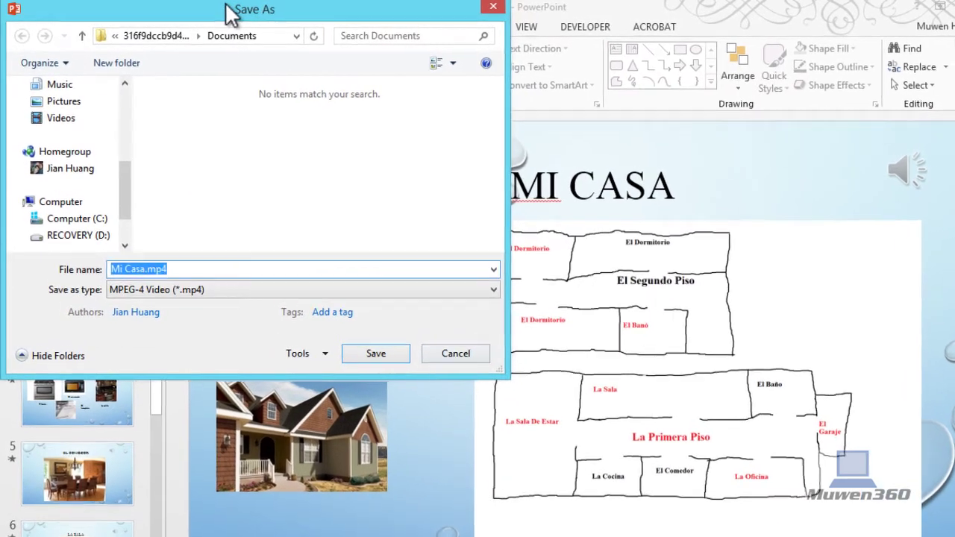
- Reposition the Save As dialog and choose the Videos library as the destination
{"action": "left_click_drag", "start_coordinate": [239, 9], "coordinate": [357, 65]}
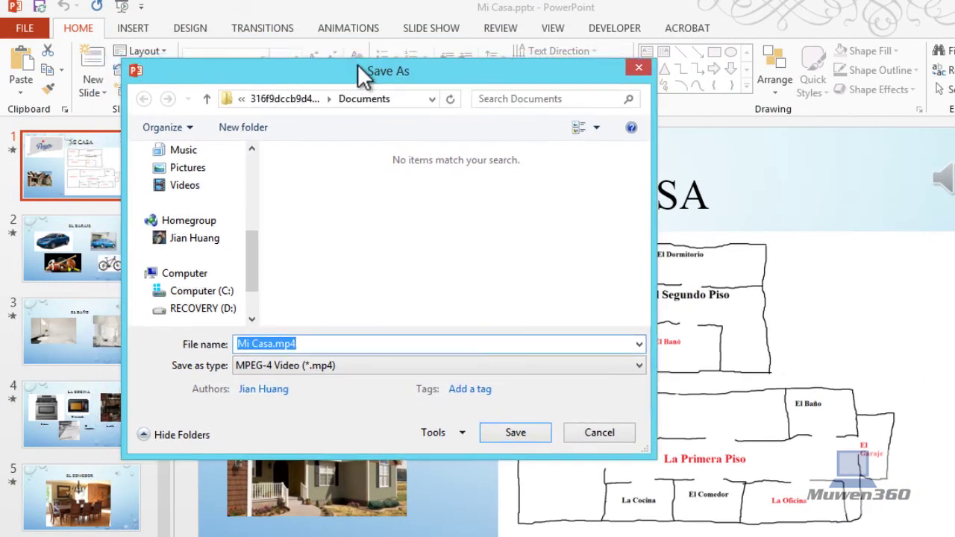
{"action": "mouse_move", "coordinate": [70, 168]}
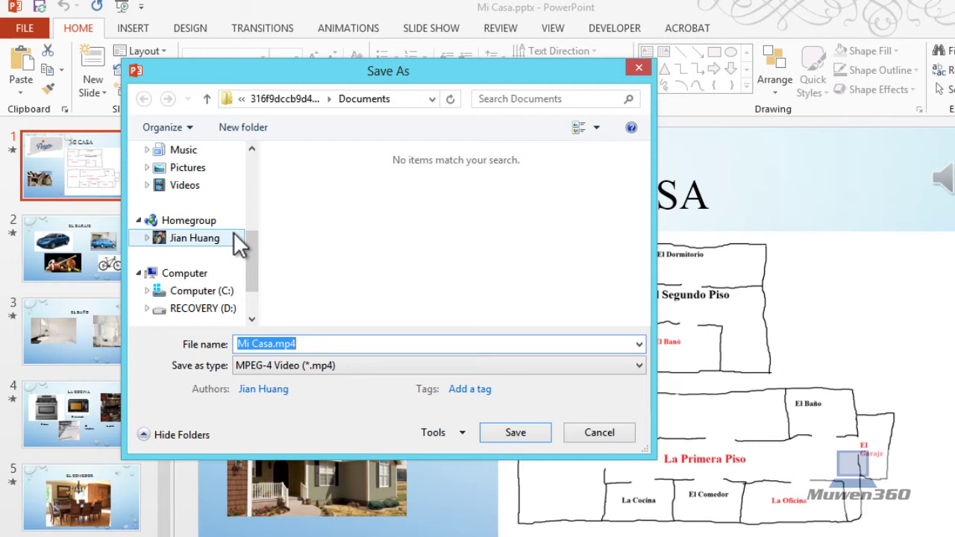
{"action": "mouse_move", "coordinate": [246, 253]}
{"action": "left_mouse_down"}
{"action": "mouse_move", "coordinate": [243, 275]}
{"action": "mouse_move", "coordinate": [241, 240]}
{"action": "mouse_move", "coordinate": [234, 256]}
{"action": "left_mouse_up"}
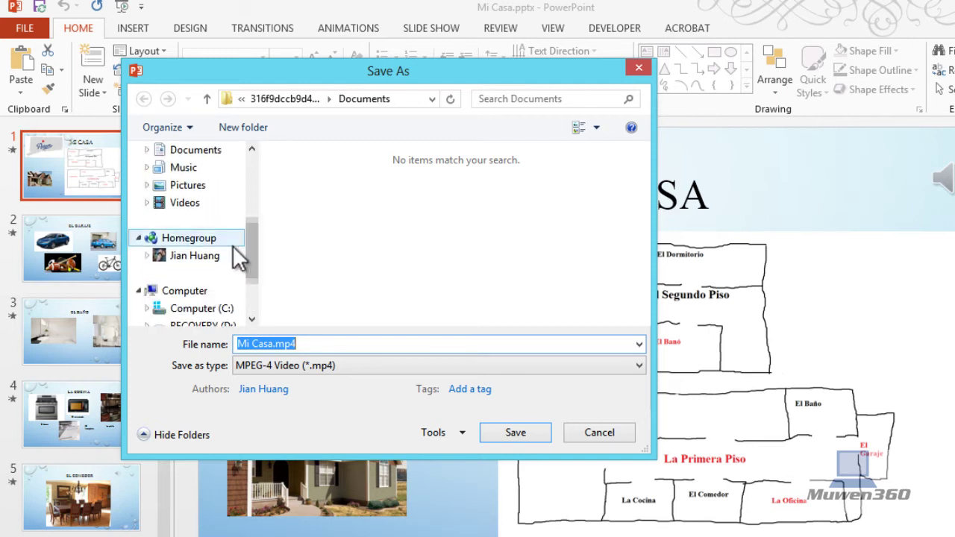
{"action": "left_click", "coordinate": [196, 203]}
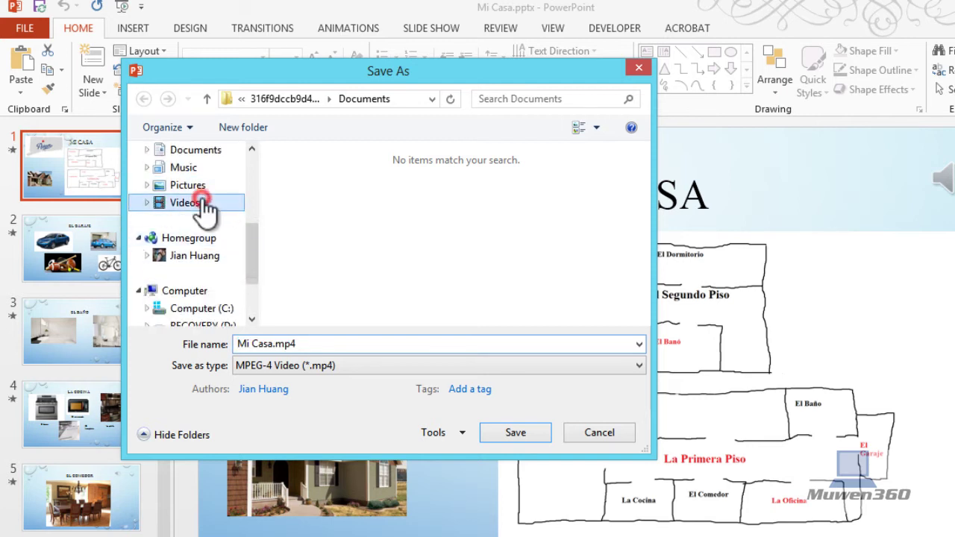
- Replace the file name 'Mi Casa' with 'Video powerpoint'
{"action": "left_click", "coordinate": [278, 344]}
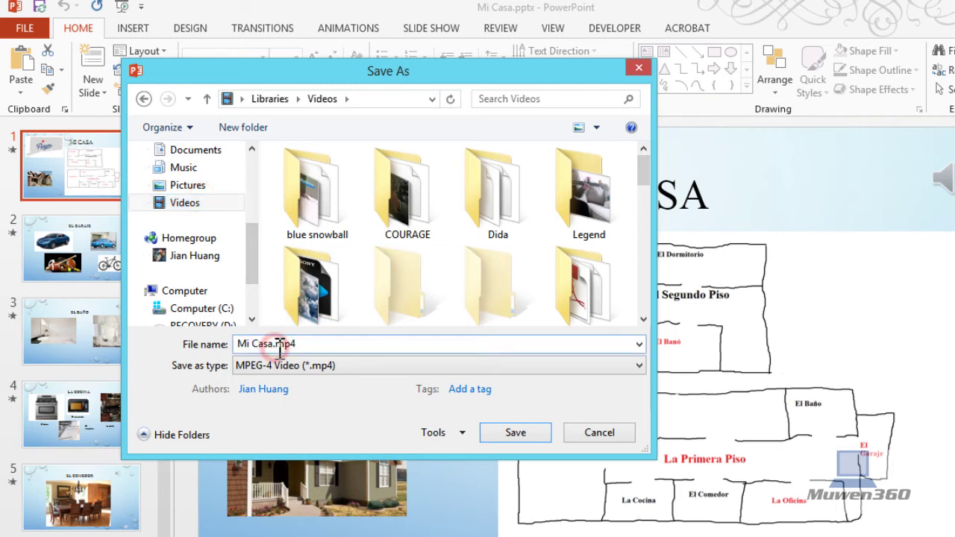
{"action": "left_click_drag", "start_coordinate": [275, 344], "coordinate": [242, 344]}
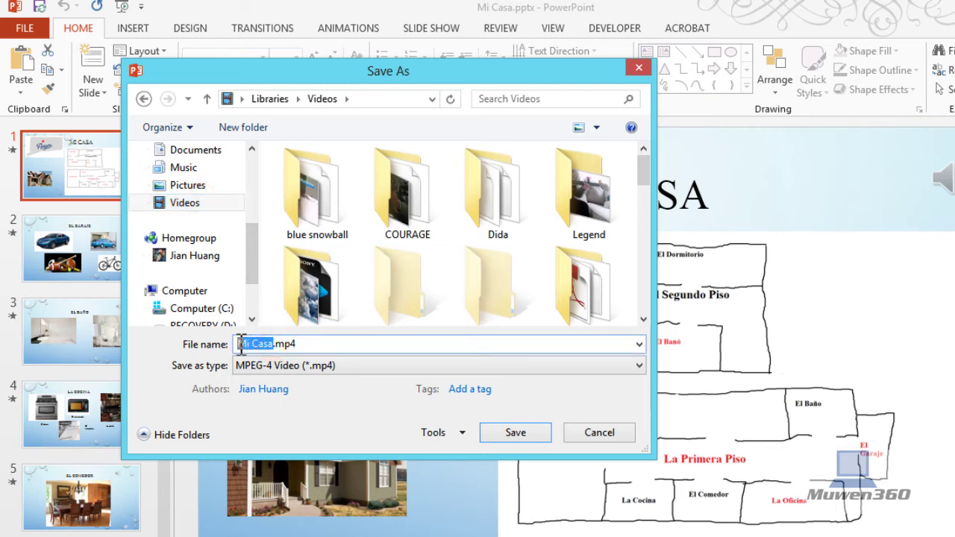
{"action": "key", "text": "BackSpace"}
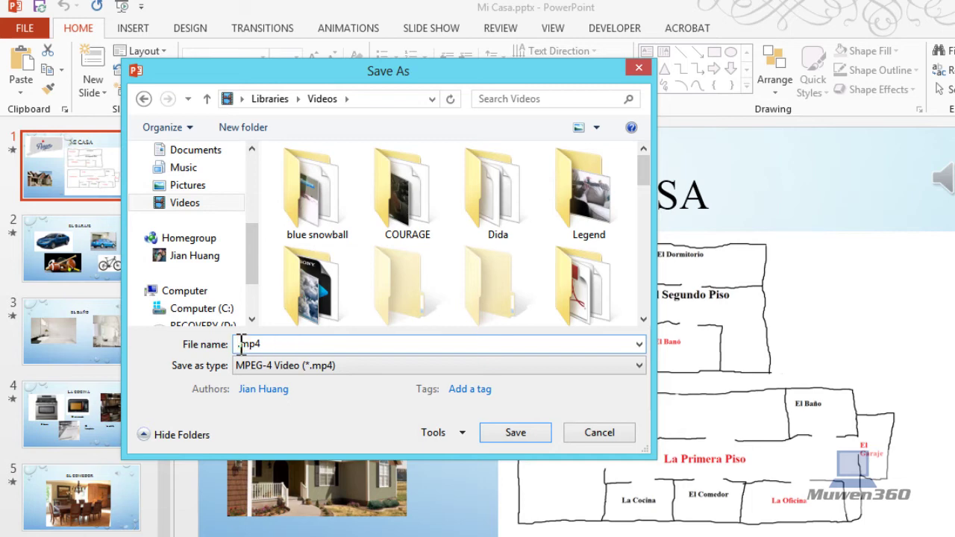
{"action": "type", "text": "Video powe"}
{"action": "type", "text": "rpoint"}
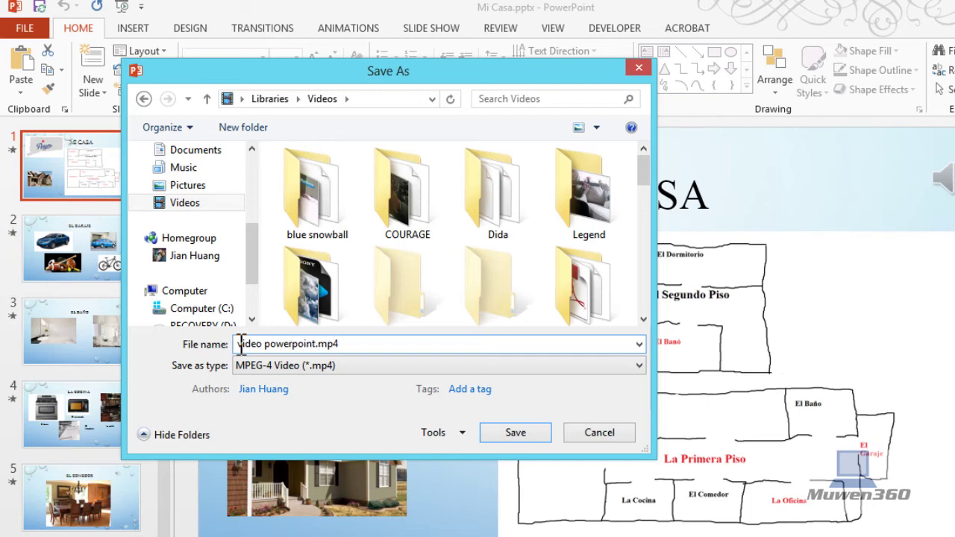
- Save the MP4 video and let the export finish
{"action": "left_click", "coordinate": [495, 432]}
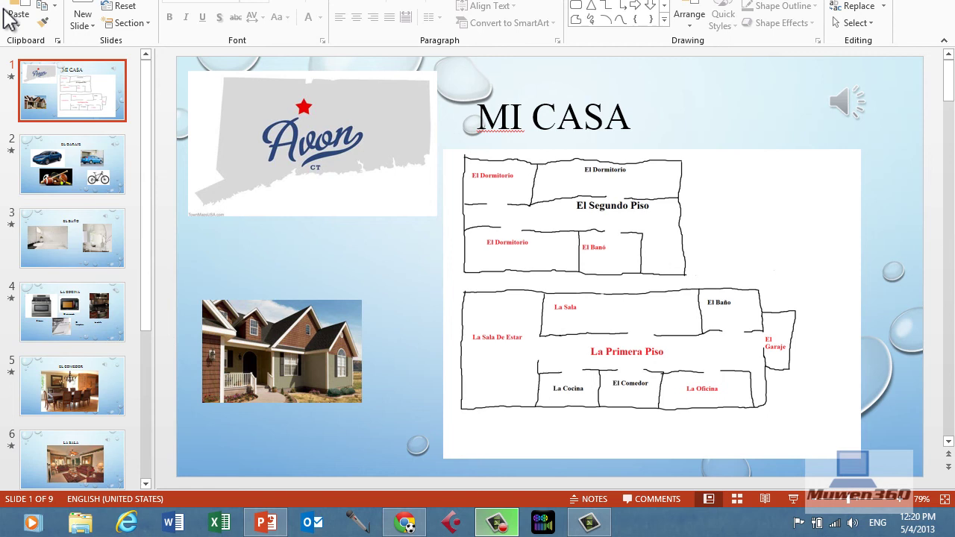
- Open the Videos library in File Explorer and open video powerpoint.mp4
{"action": "left_click", "coordinate": [84, 523]}
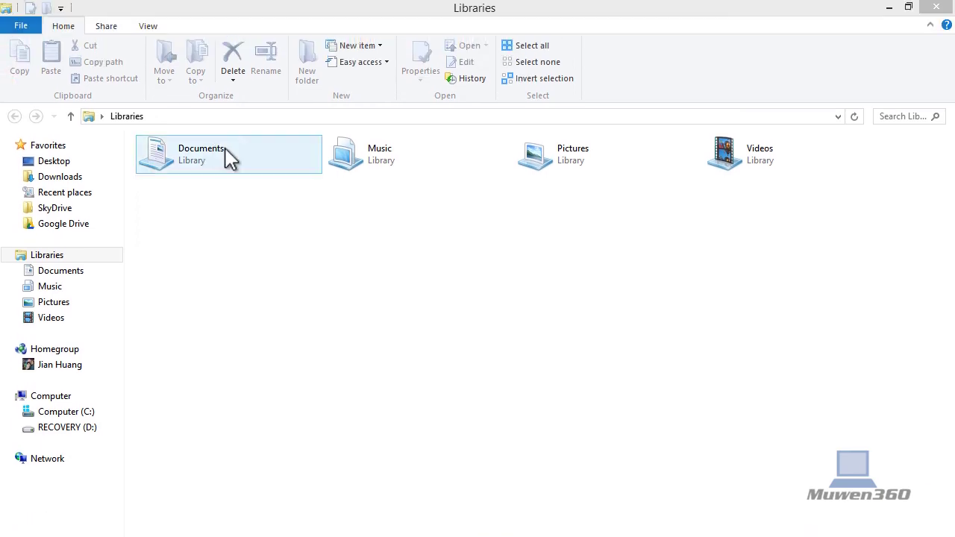
{"action": "double_click", "coordinate": [713, 153]}
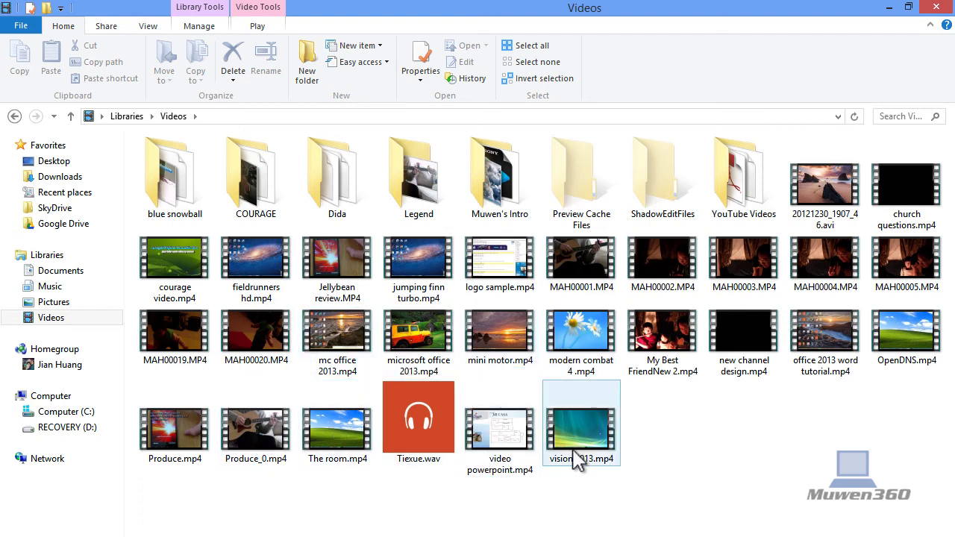
{"action": "left_click", "coordinate": [525, 456]}
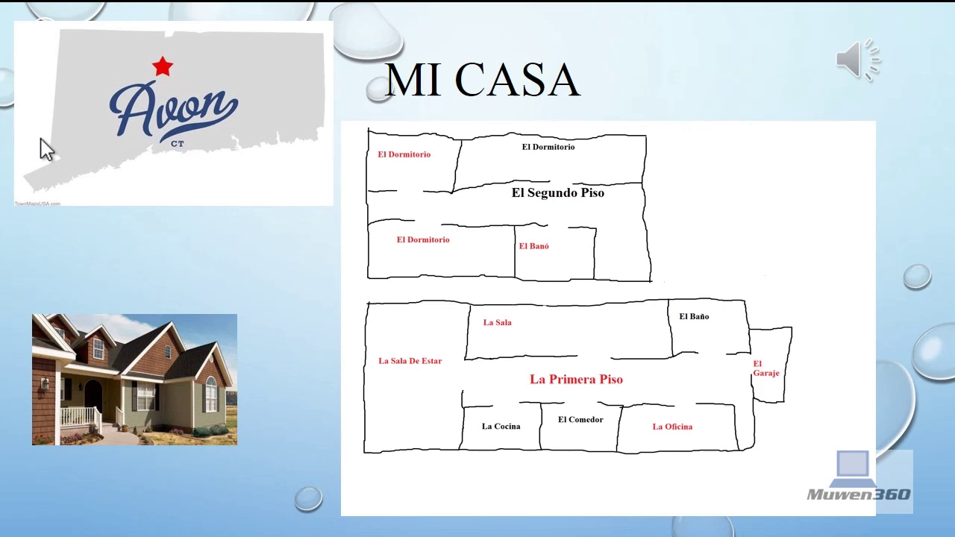
- Adjust the volume and toggle the playback controls while video powerpoint.mp4 plays
{"action": "key", "text": "XF86AudioMute"}
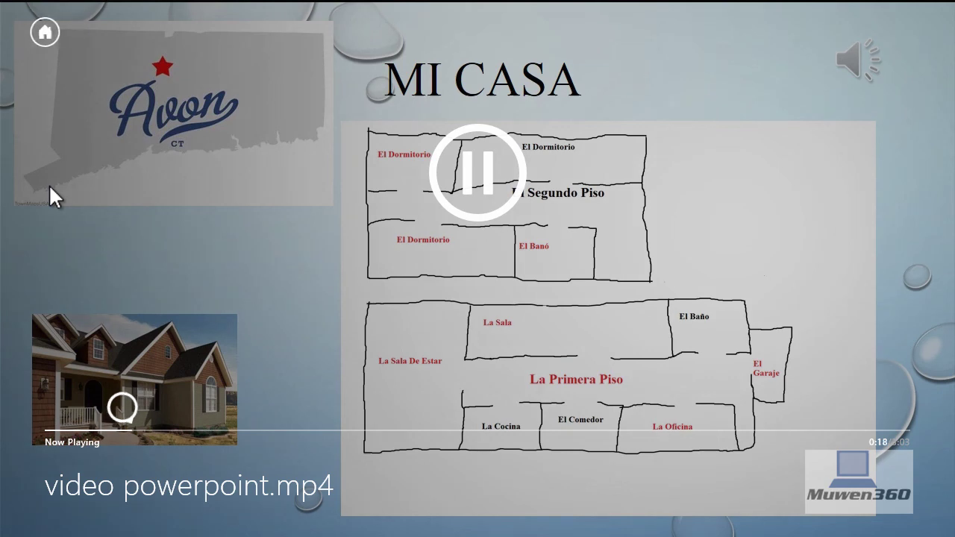
{"action": "right_click", "coordinate": [49, 186]}
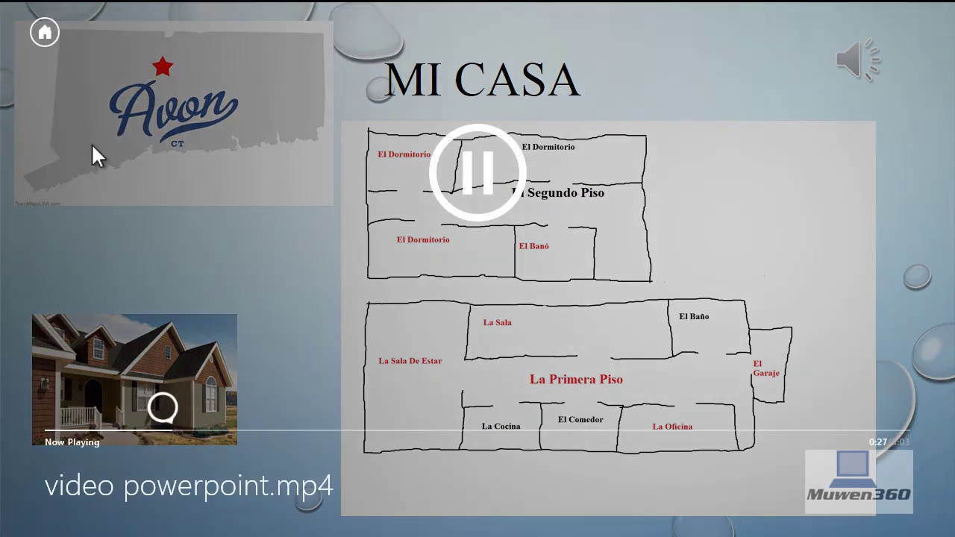
{"action": "right_click", "coordinate": [92, 144]}
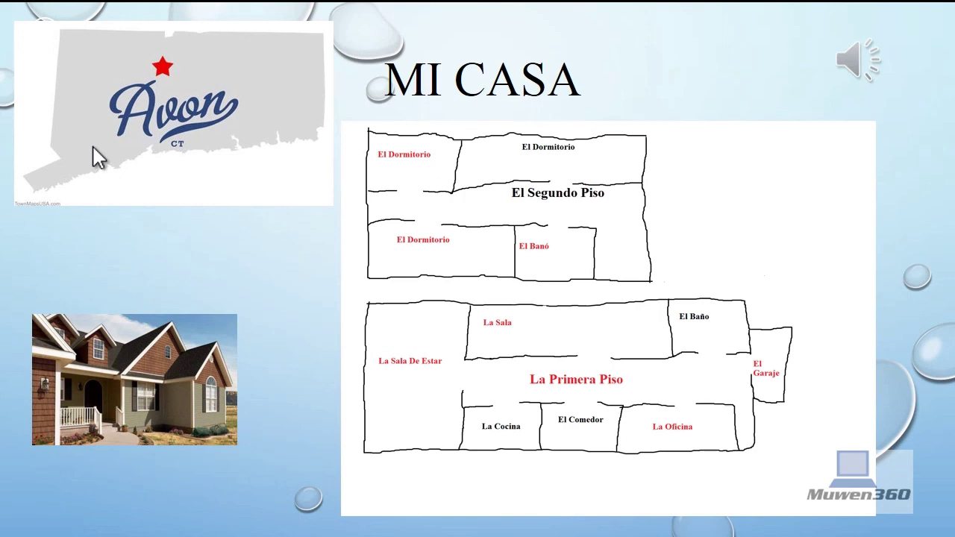